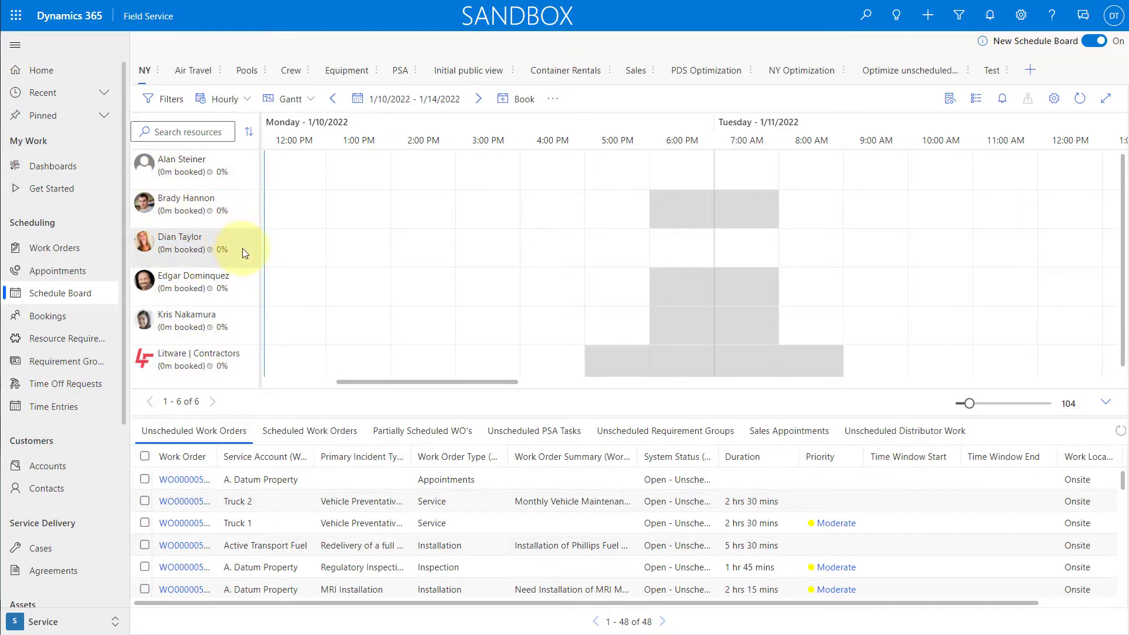
# - Select the technician's row and tick the first unscheduled work order, the A. Datum Property appointment
pyautogui.click(197, 250)
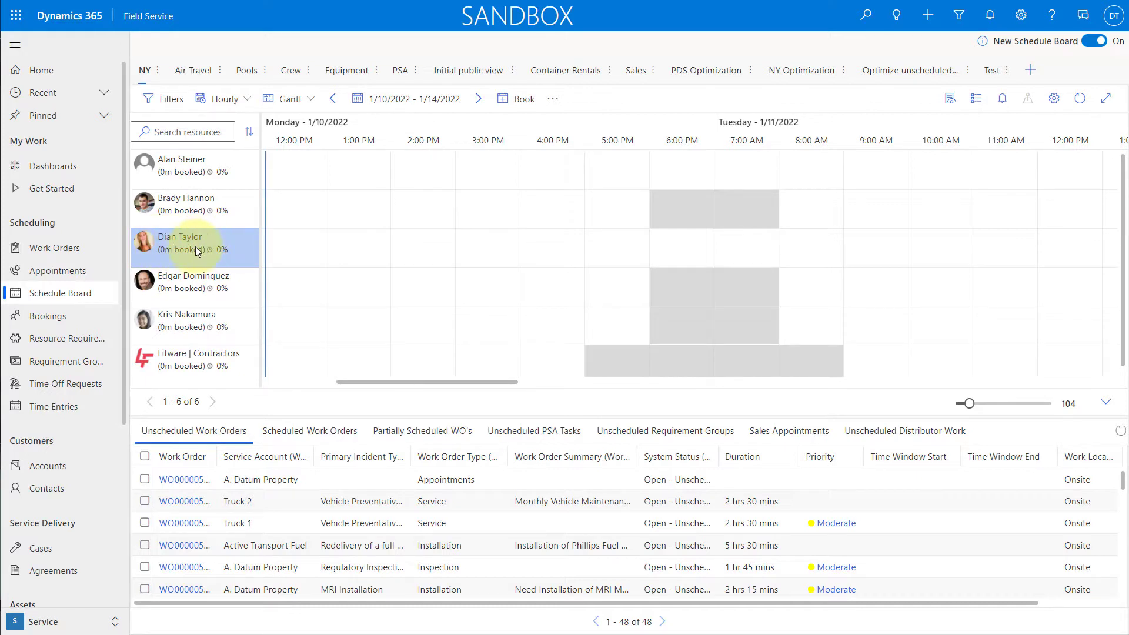
pyautogui.moveTo(389, 382); pyautogui.dragTo(359, 426)
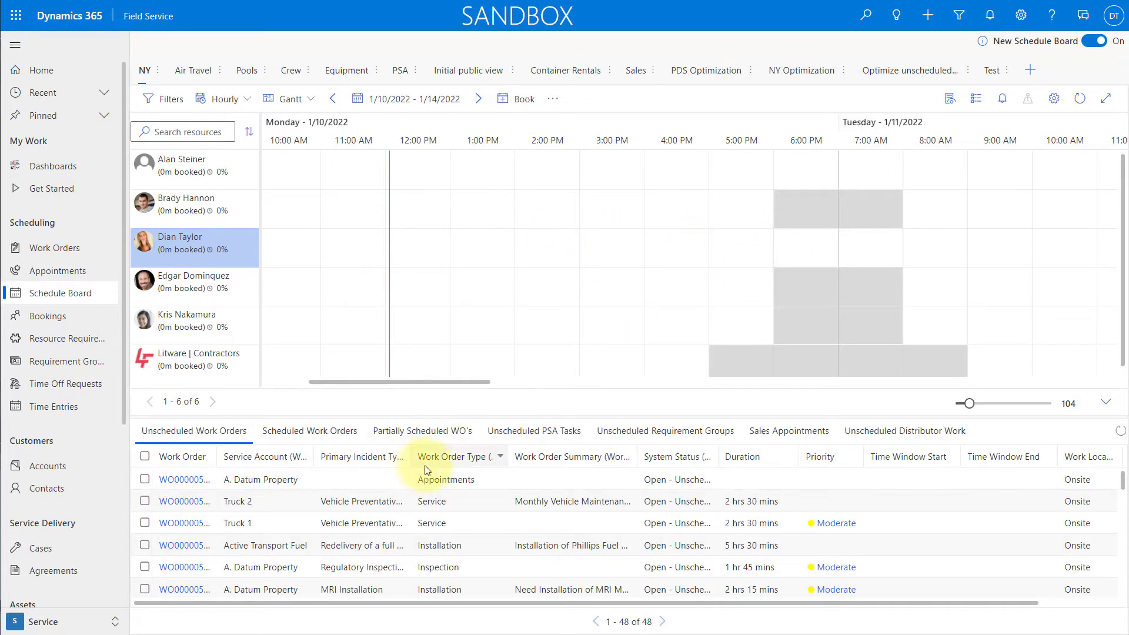
pyautogui.click(510, 484)
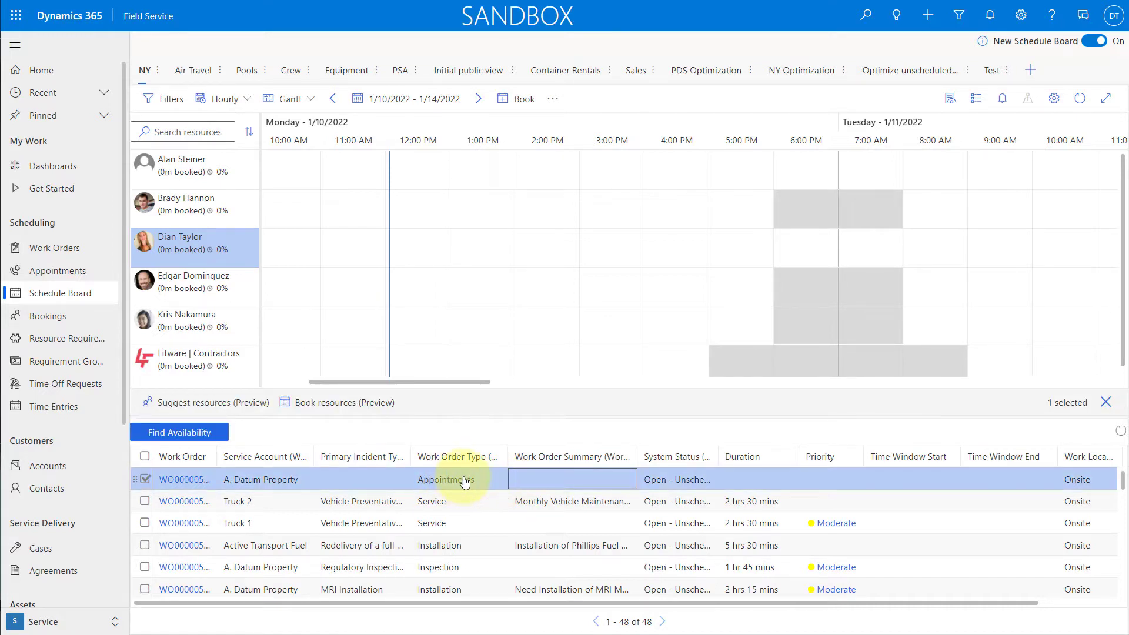
# - Run Find Availability for work order WO00000594 and preview booking it into a free slot
pyautogui.click(200, 433)
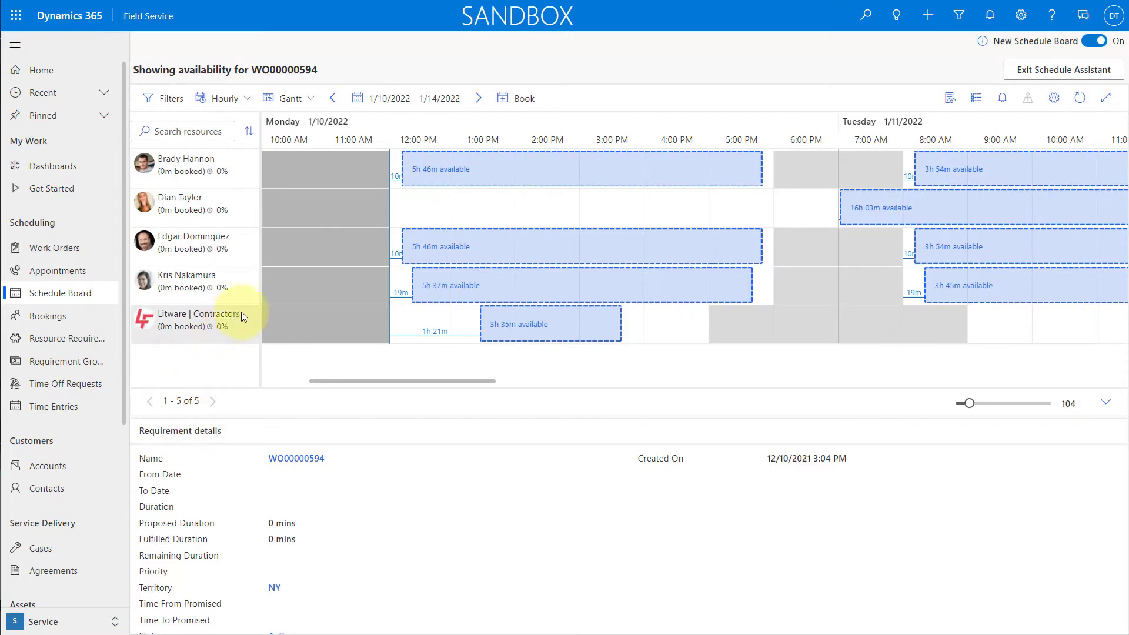
pyautogui.moveTo(217, 168); pyautogui.dragTo(191, 223)
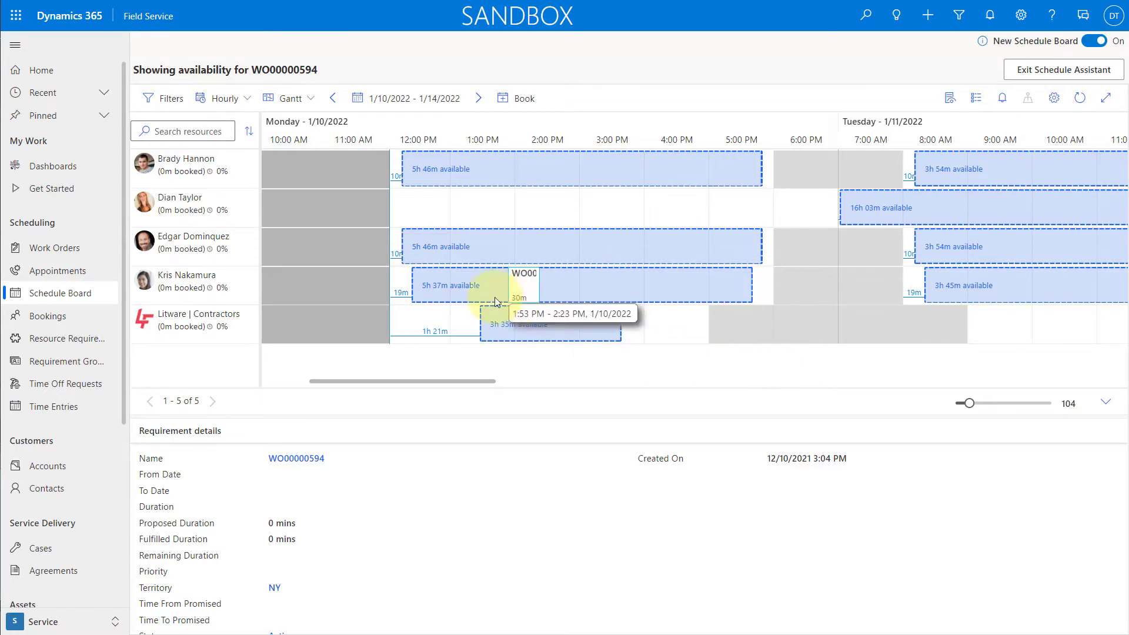
# - Scroll through the Schedule Assistant filters, leaving territory NY unchanged
pyautogui.click(170, 101)
pyautogui.scroll(-3, 276, 248)
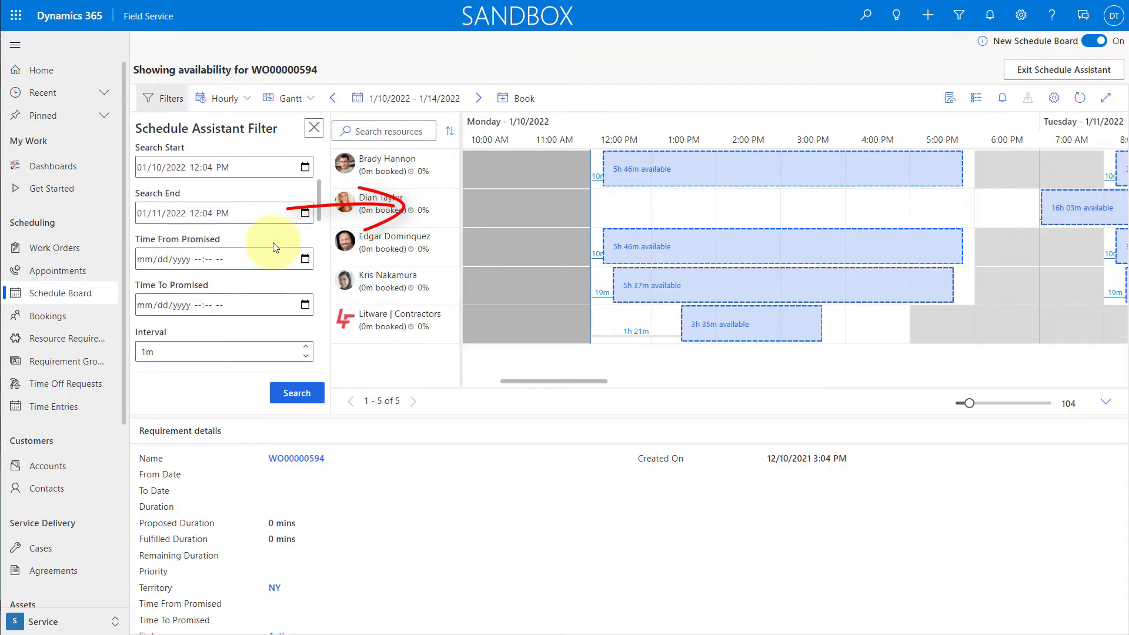
pyautogui.scroll(-1, 274, 247)
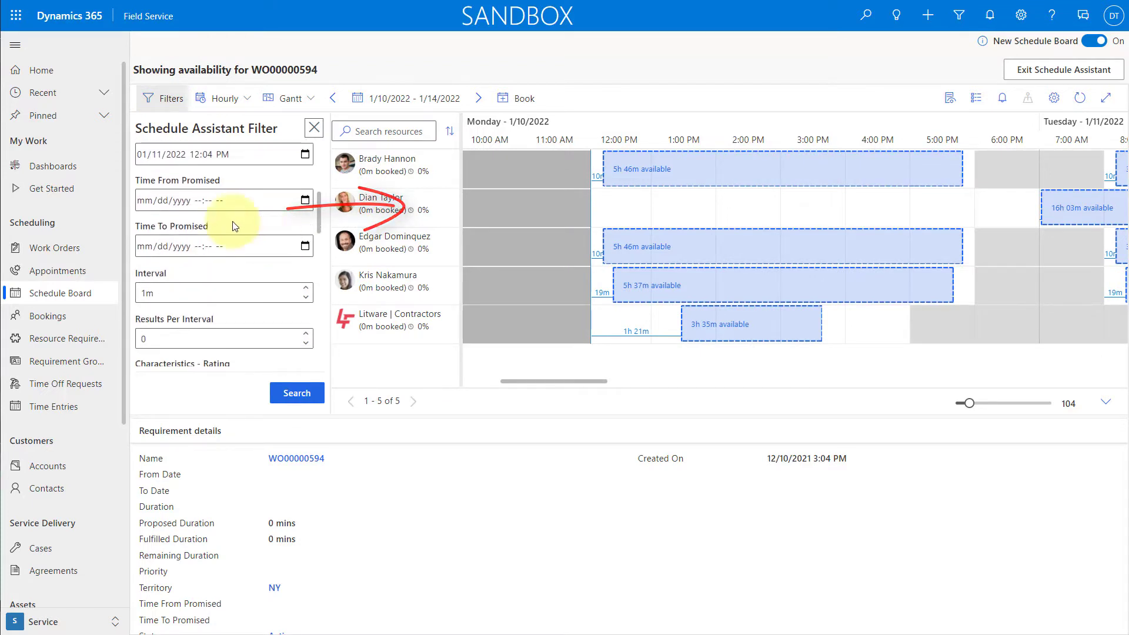
pyautogui.scroll(-4, 219, 231)
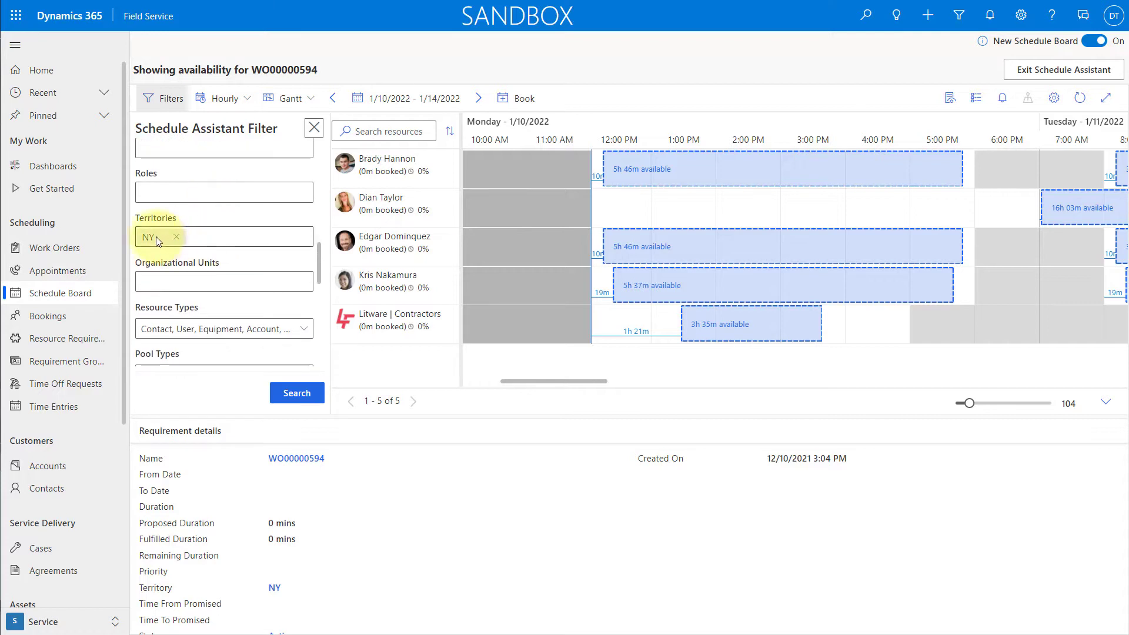
pyautogui.scroll(-1, 210, 252)
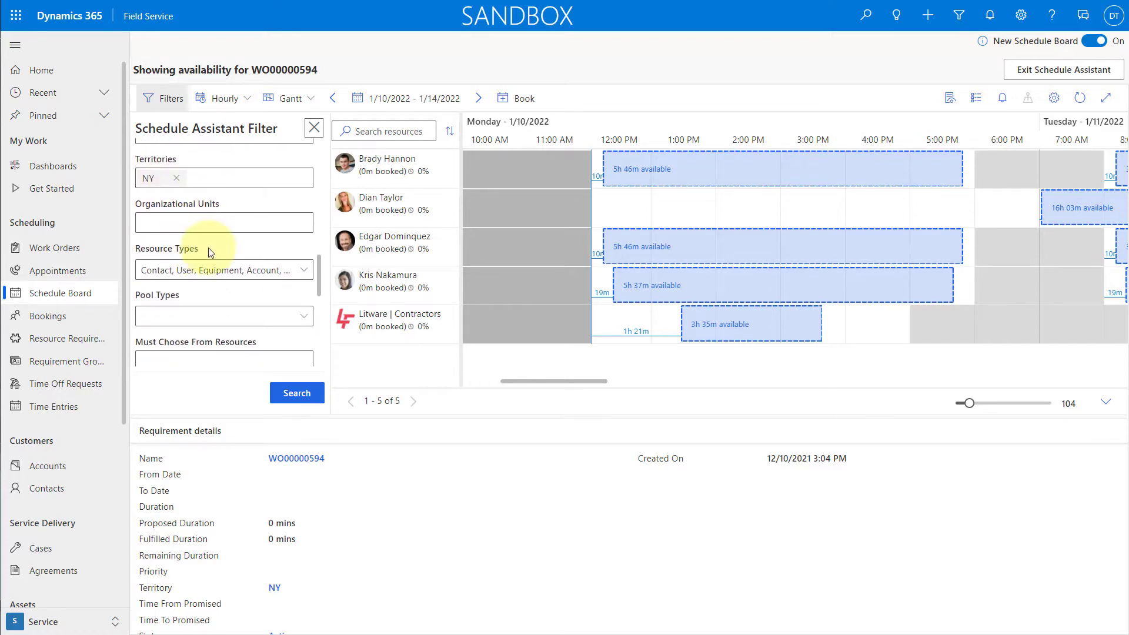
pyautogui.scroll(1, 211, 252)
pyautogui.scroll(1, 194, 252)
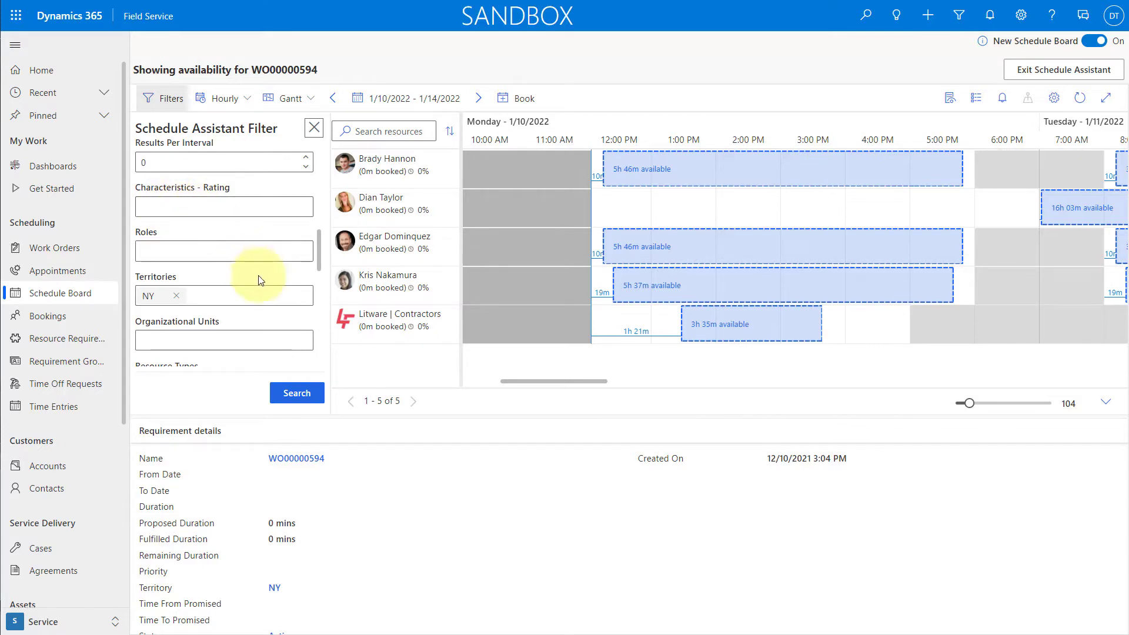
pyautogui.scroll(-2, 253, 259)
# - Check that Resource Types includes all types, then close the filter panel unchanged
pyautogui.click(295, 275)
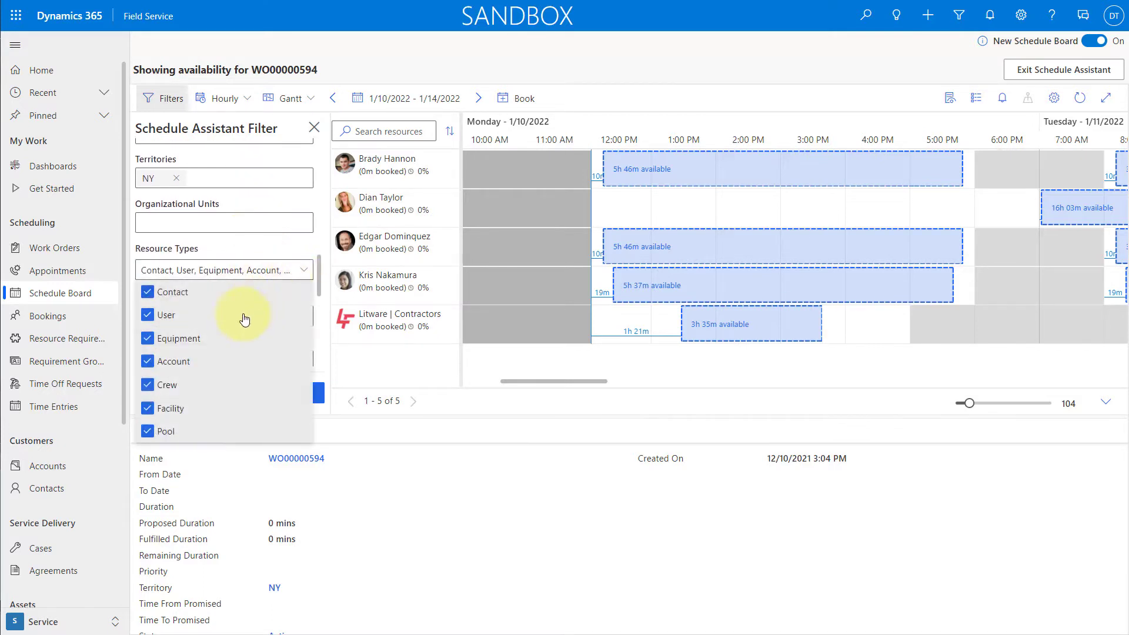
pyautogui.click(245, 246)
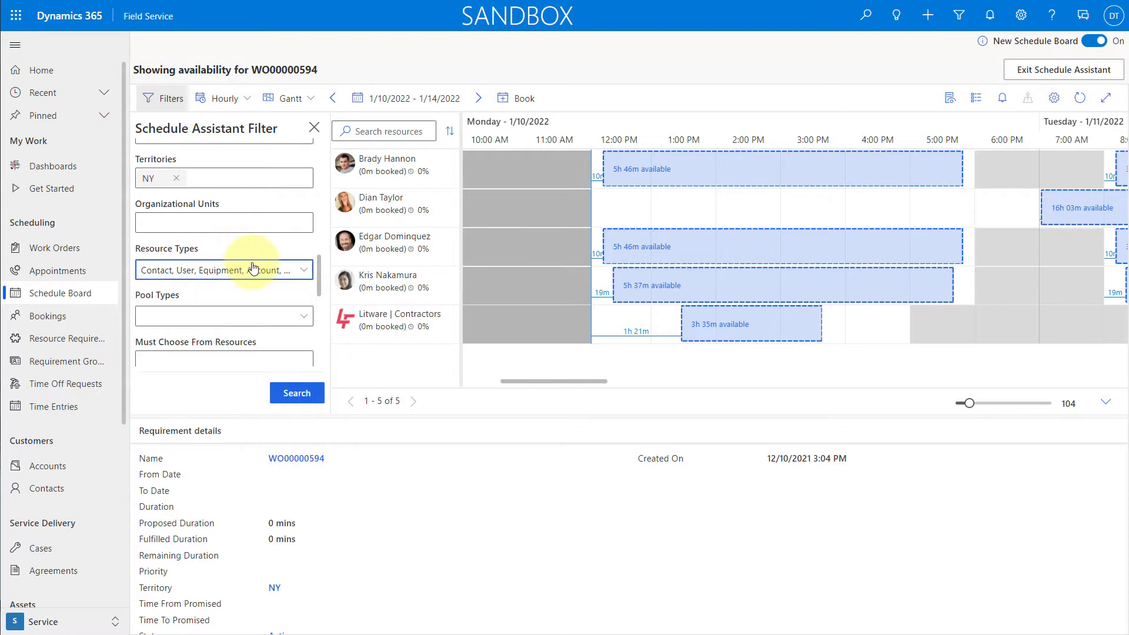
pyautogui.scroll(-5, 253, 264)
pyautogui.scroll(-1, 253, 264)
pyautogui.scroll(6, 252, 263)
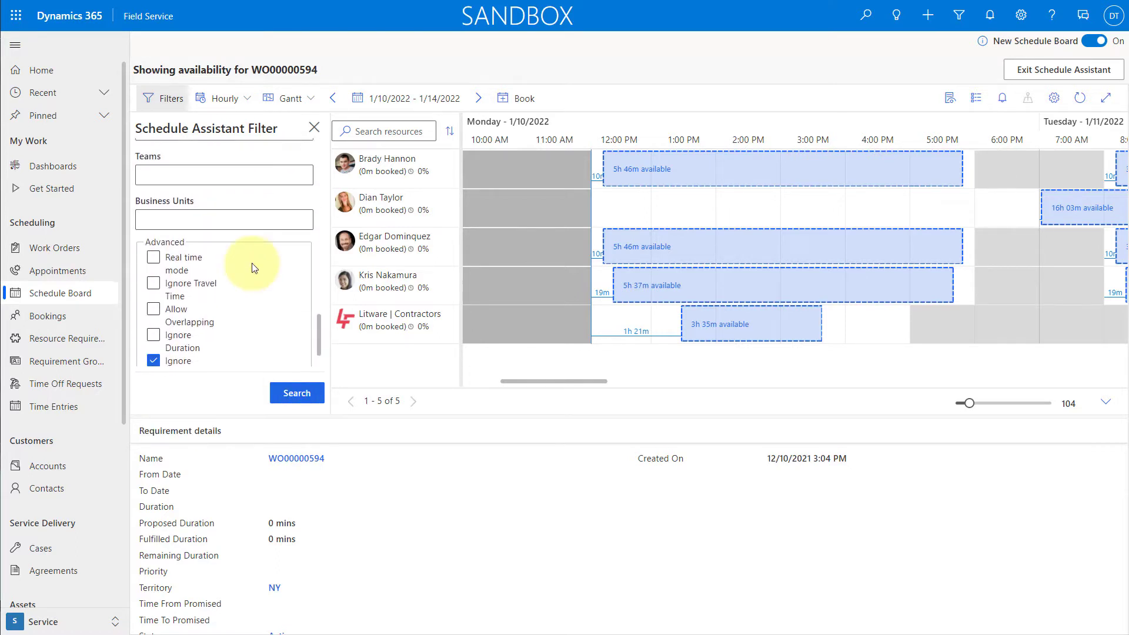
pyautogui.click(313, 128)
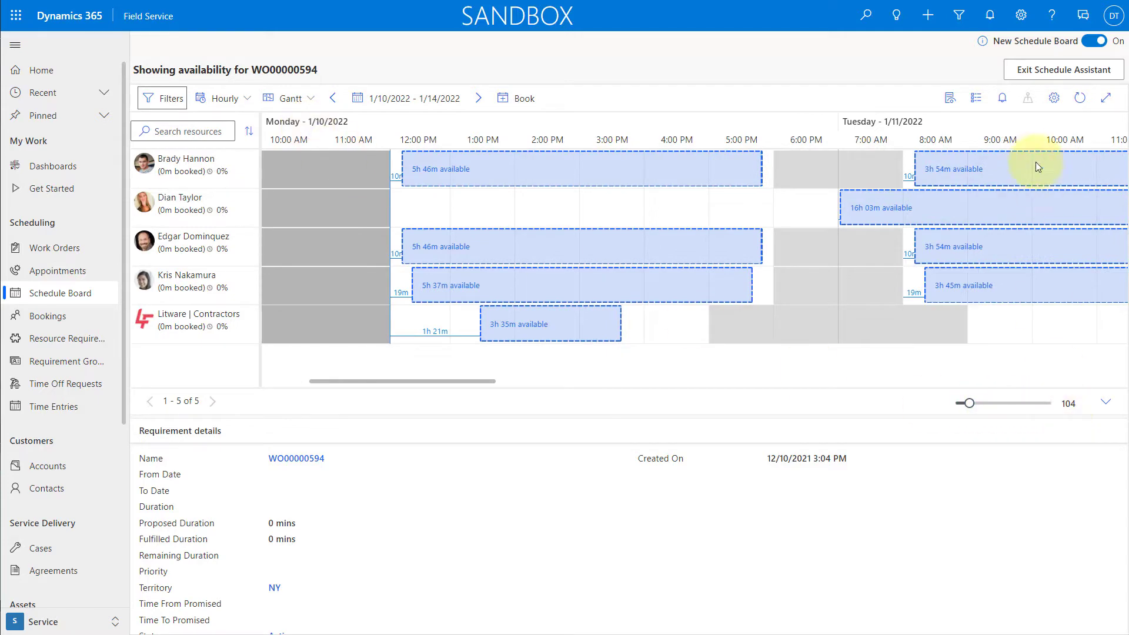
# - Exit the Schedule Assistant and switch to the Resources area's Active Bookable Resources list
pyautogui.click(1041, 75)
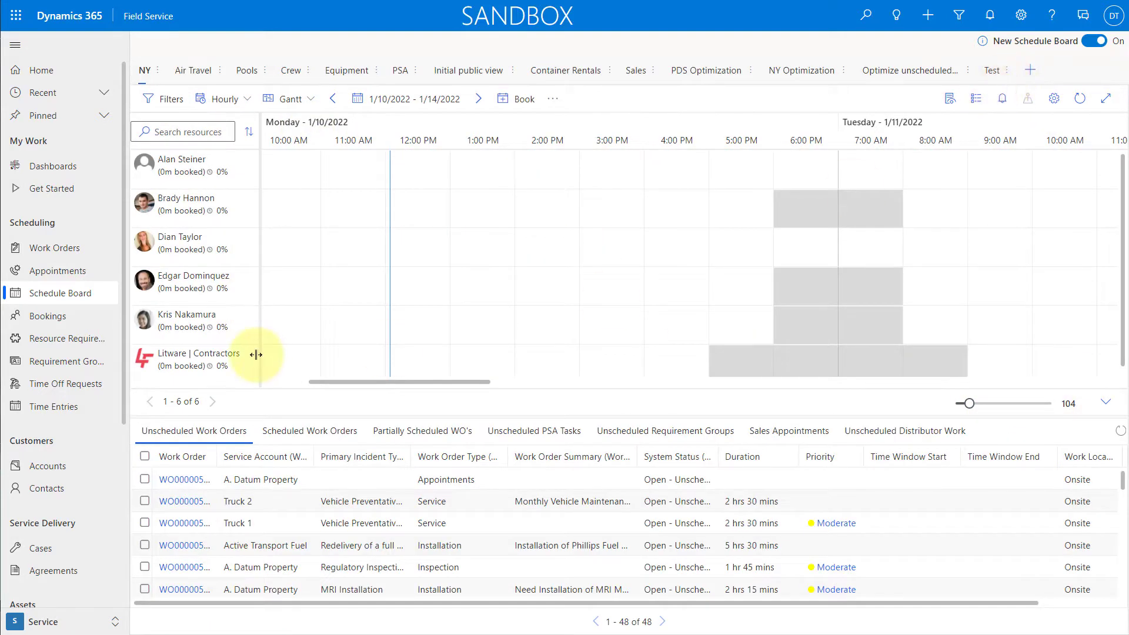
pyautogui.click(67, 622)
pyautogui.click(66, 554)
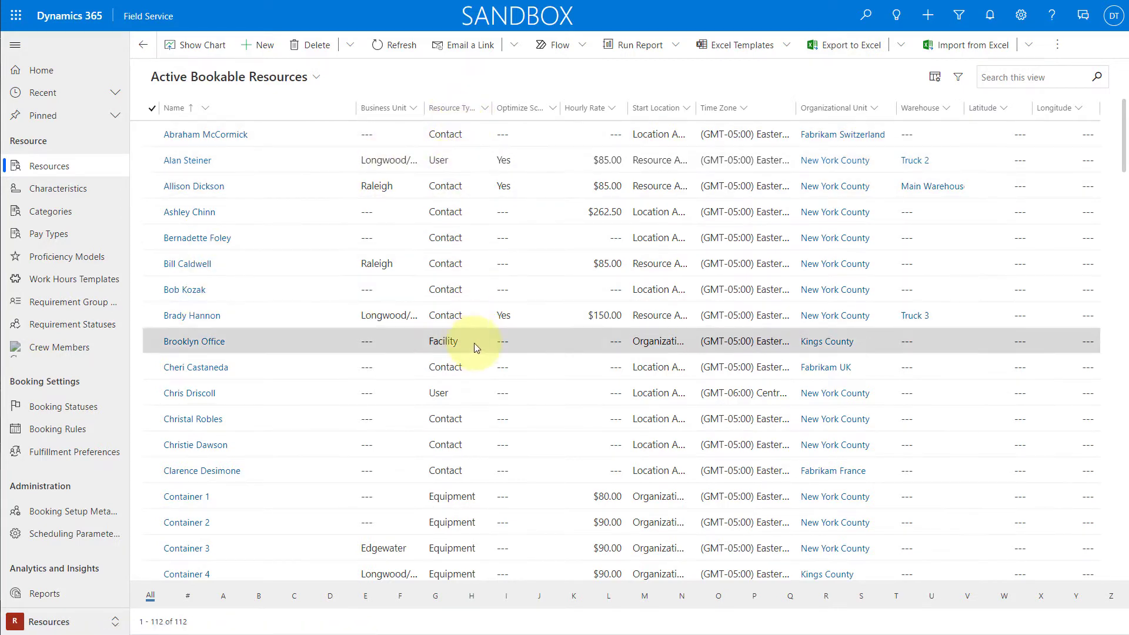
# - Open the Brooklyn Office facility record from Active Bookable Resources
pyautogui.click(188, 343)
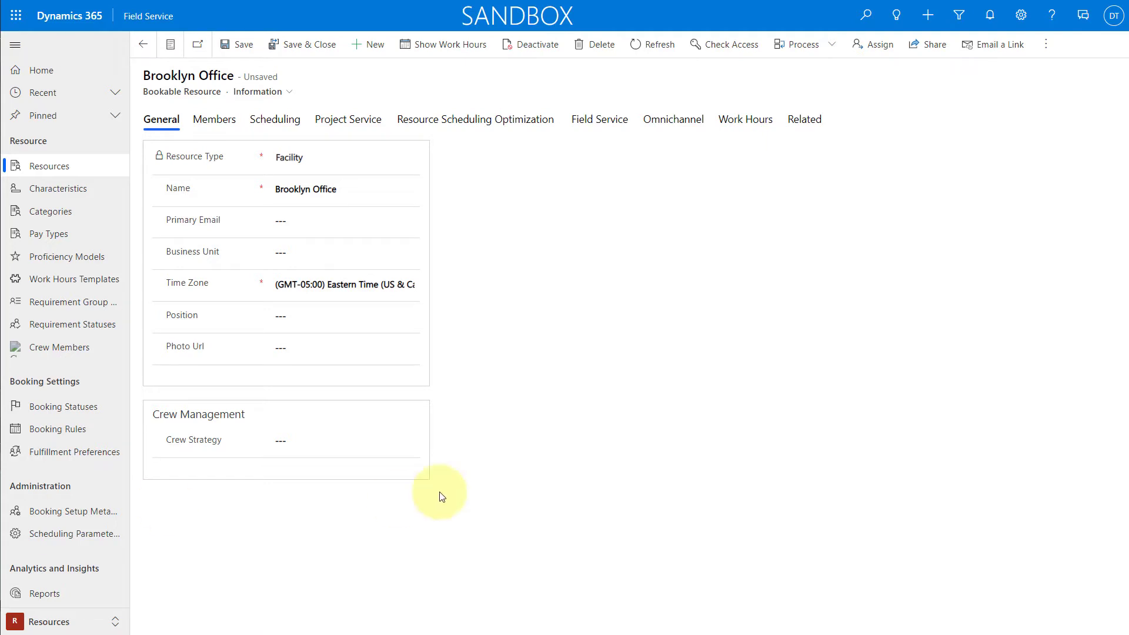
# - Open Brooklyn Office's Bookable Resource Association records, listing MRI 2 and three staff resources
pyautogui.click(806, 121)
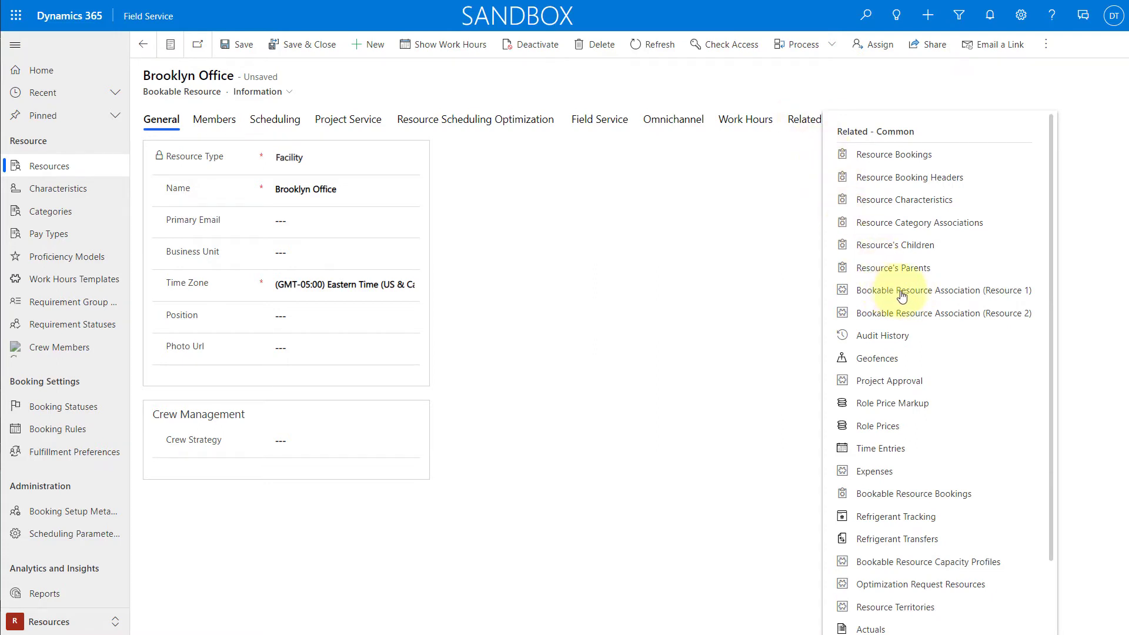
pyautogui.click(976, 314)
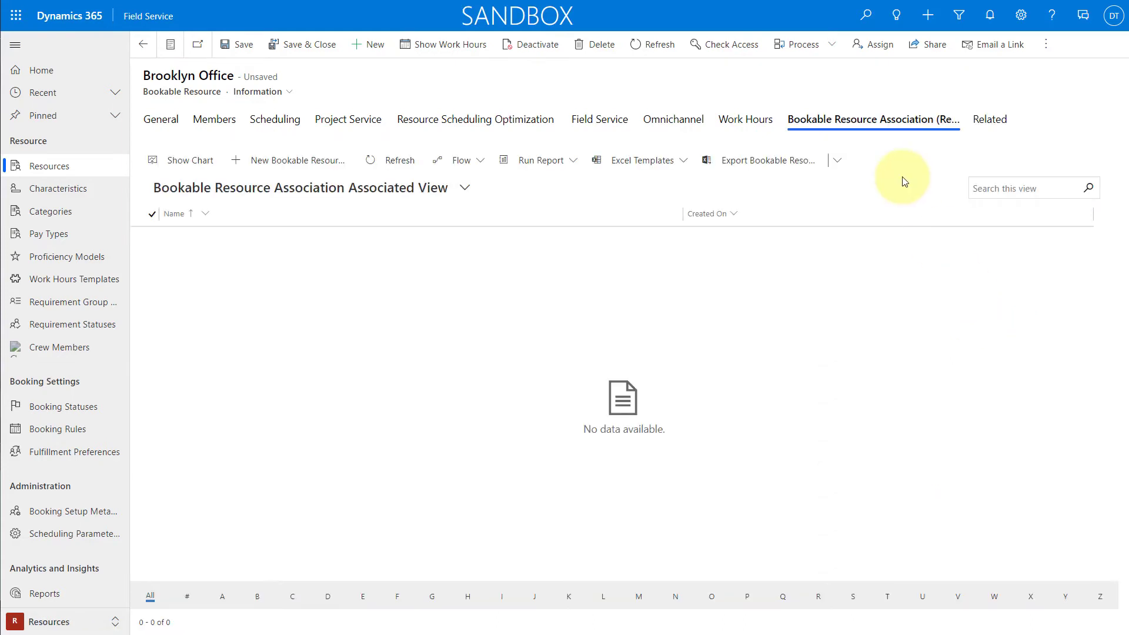
pyautogui.click(1000, 119)
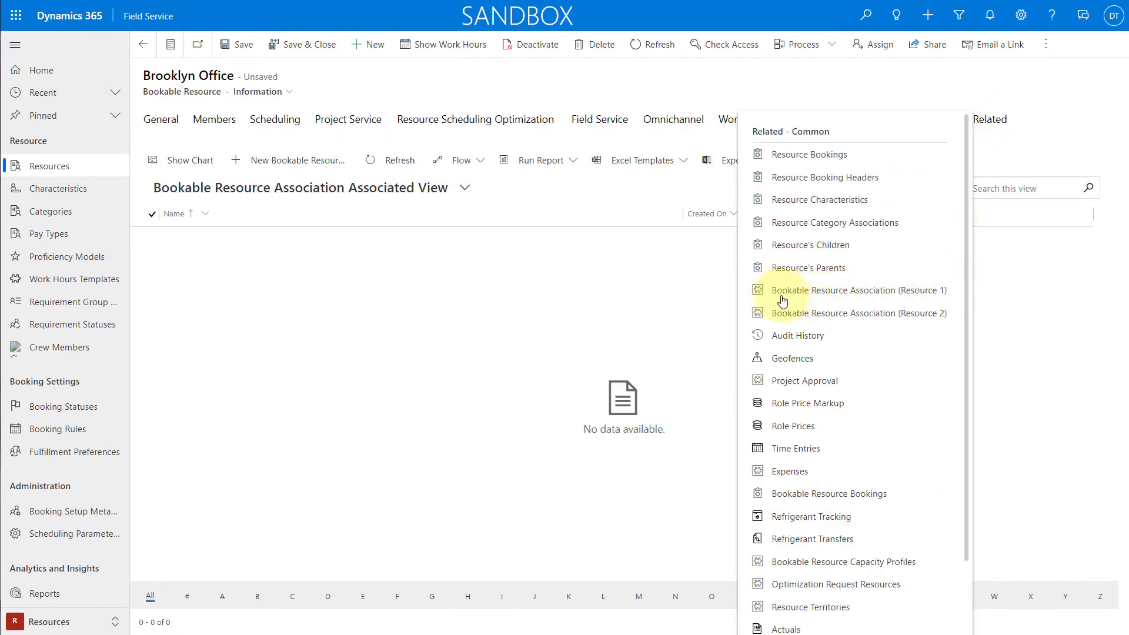
pyautogui.click(882, 297)
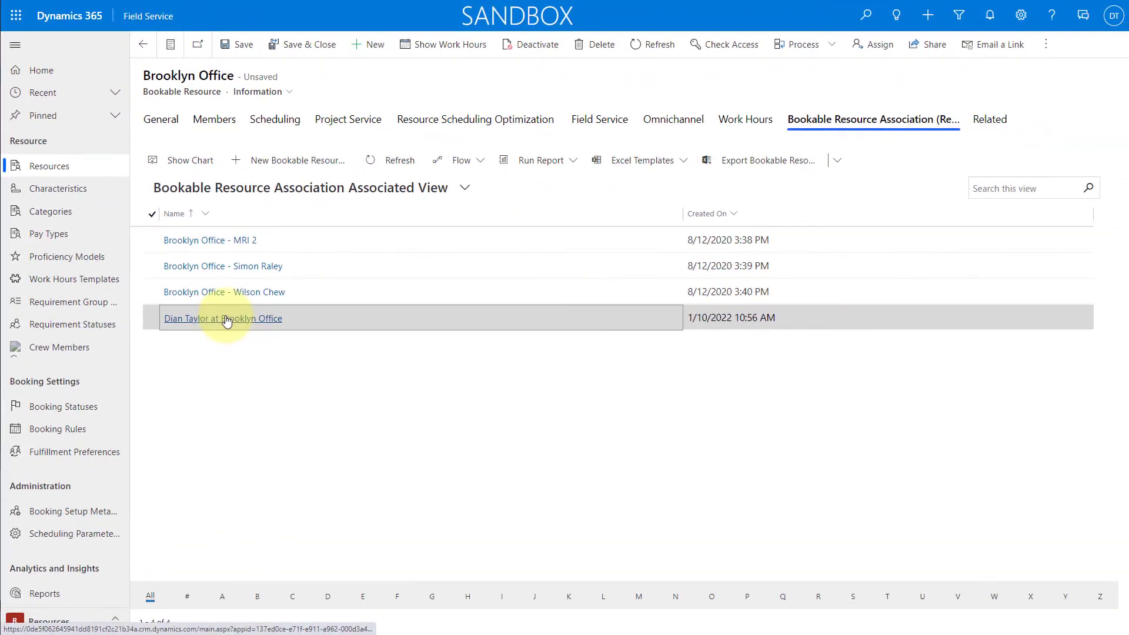
# - Open the technician's Brooklyn Office association, discarding facility changes, and check its 1/7–1/10/2022 dates
pyautogui.click(227, 321)
pyautogui.click(644, 384)
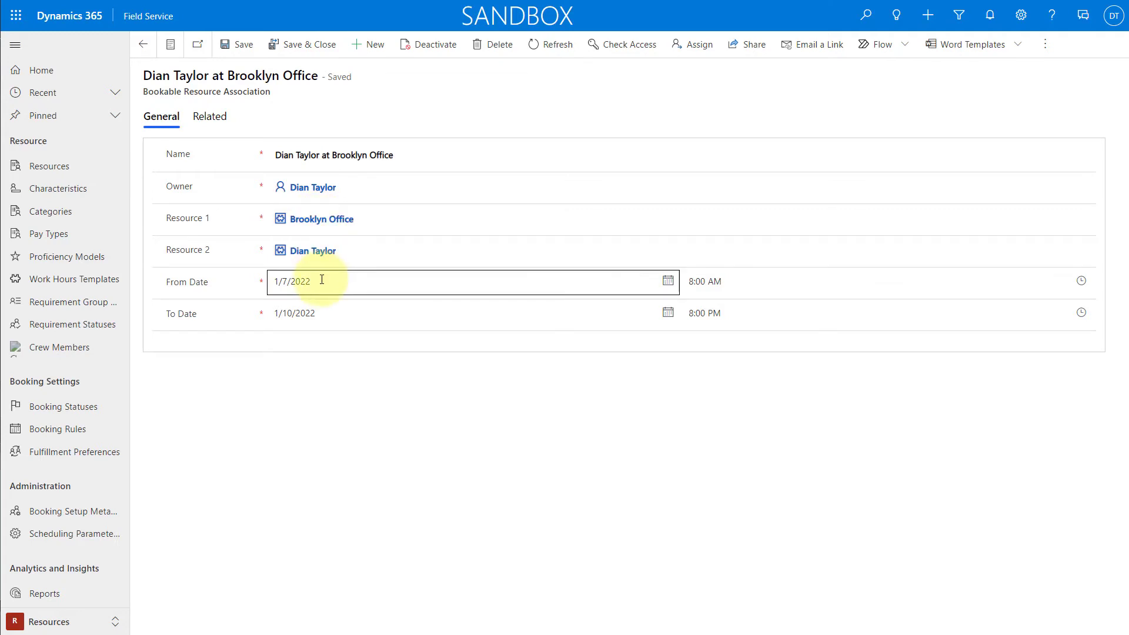
pyautogui.click(285, 281)
pyautogui.click(624, 395)
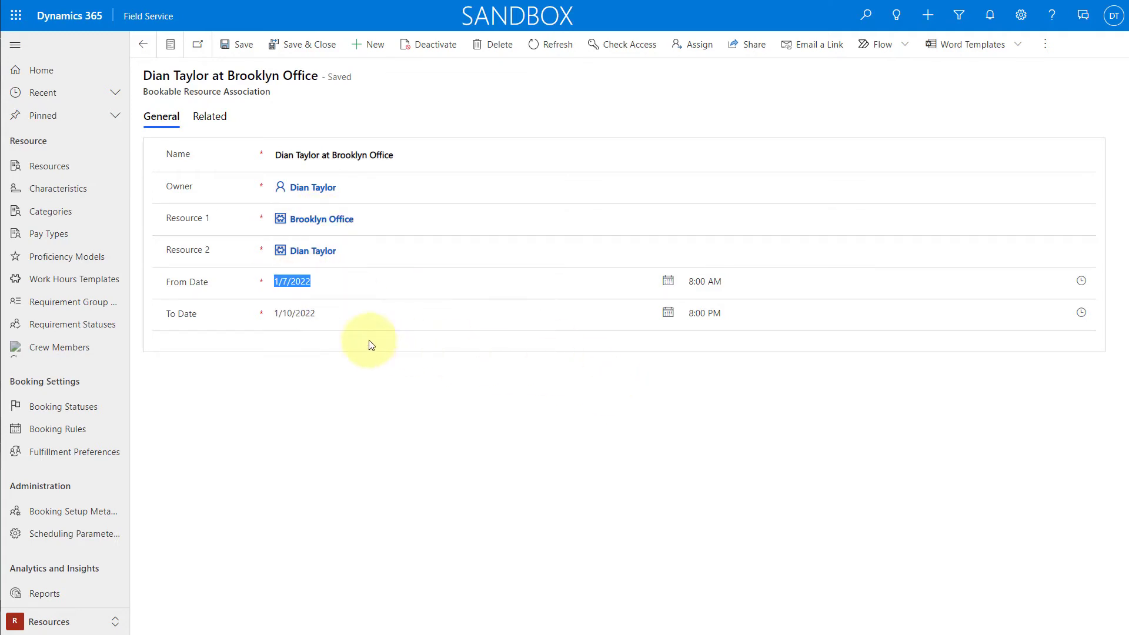
pyautogui.click(300, 313)
pyautogui.press('Escape')
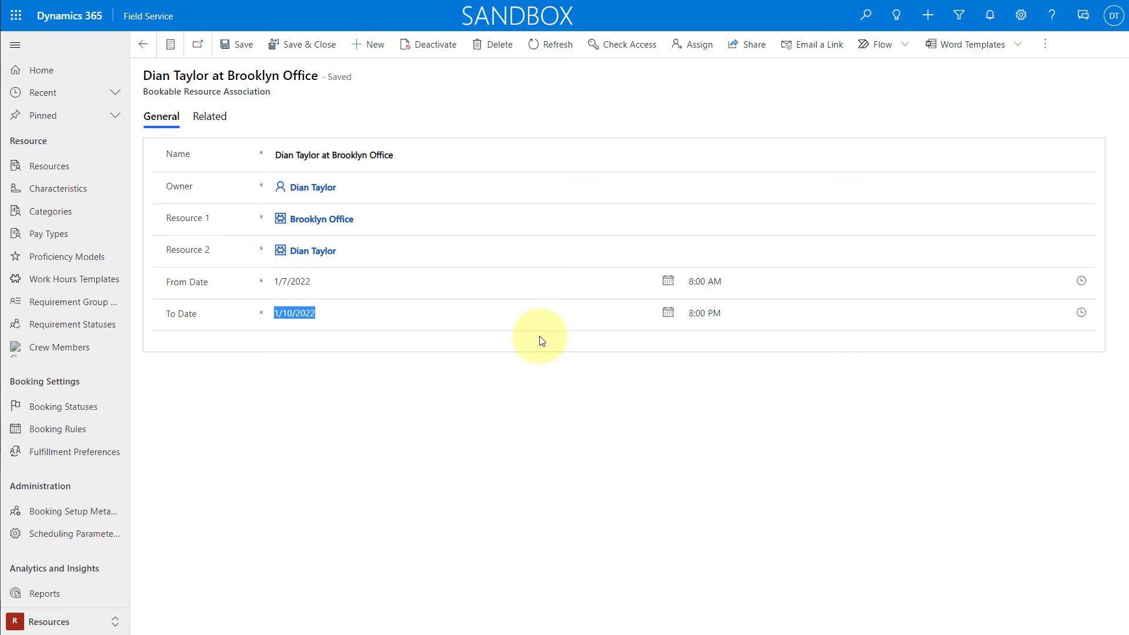
# - Change the association's To Date to 1/9/2022 and Save & Close it
pyautogui.click(668, 315)
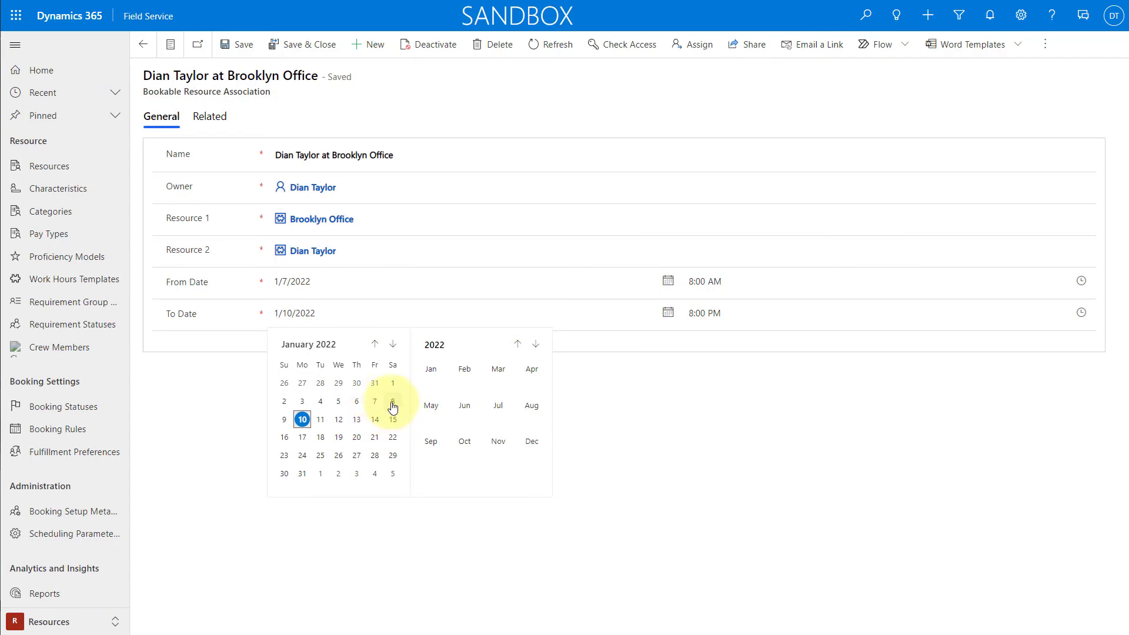
pyautogui.click(285, 421)
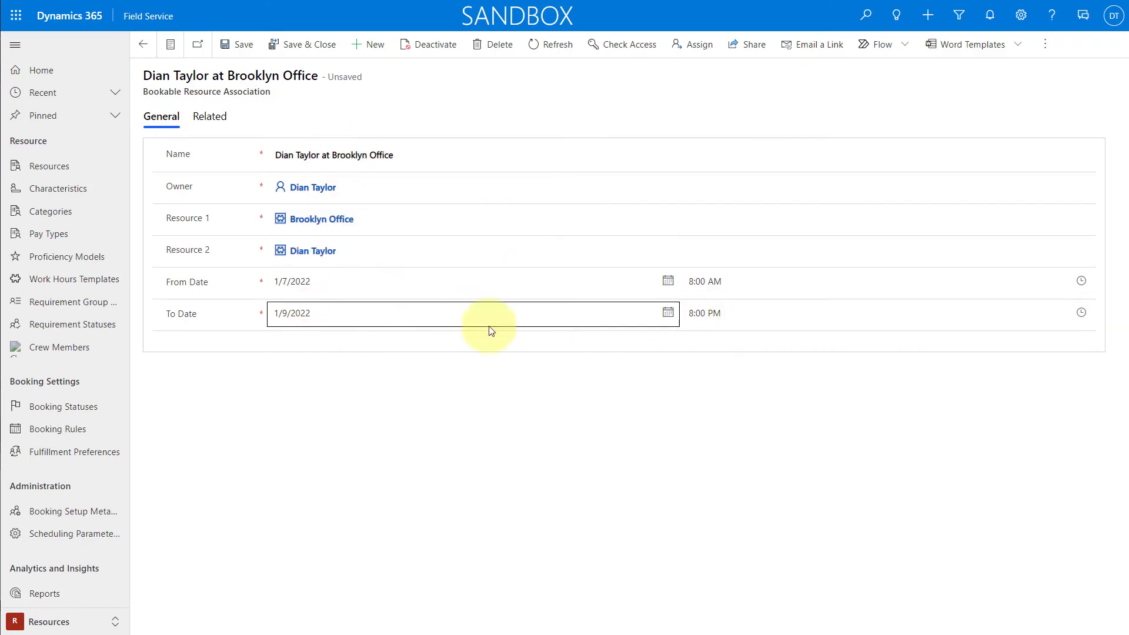
pyautogui.click(668, 312)
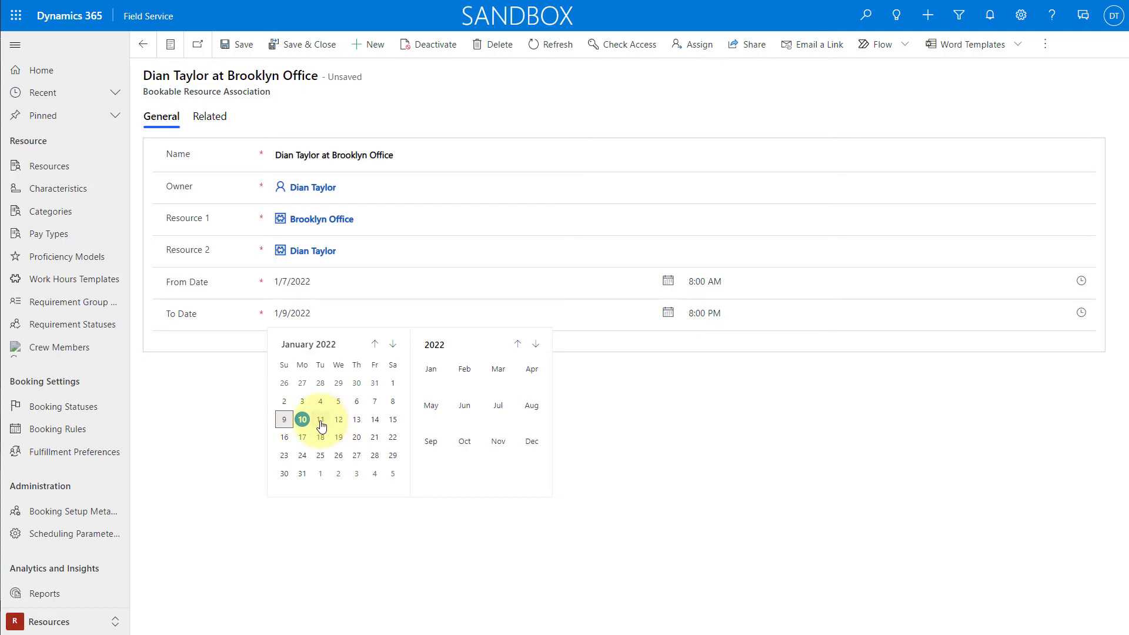
pyautogui.click(284, 419)
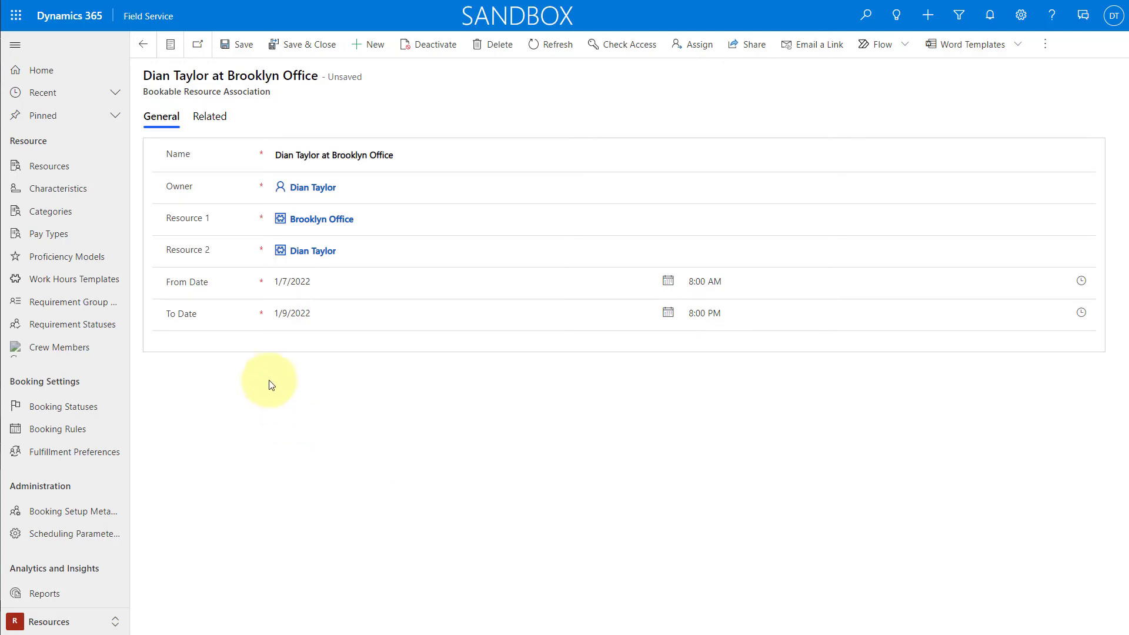
pyautogui.click(301, 48)
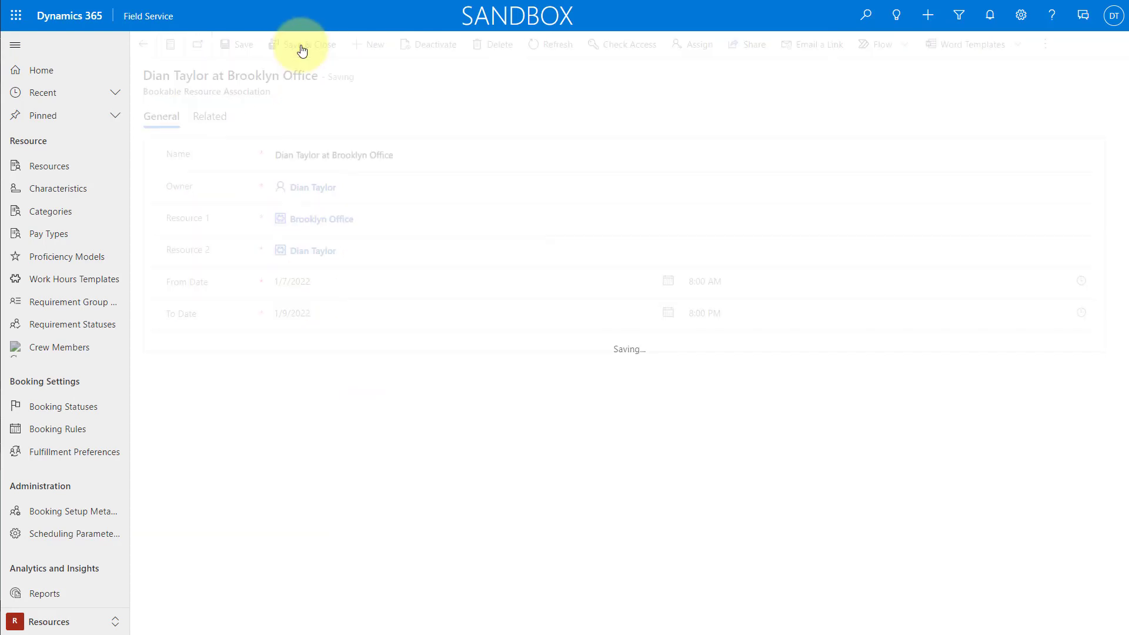
# - Switch to the Service area, discarding unsaved changes, and open the Schedule Board
pyautogui.click(73, 621)
pyautogui.click(81, 485)
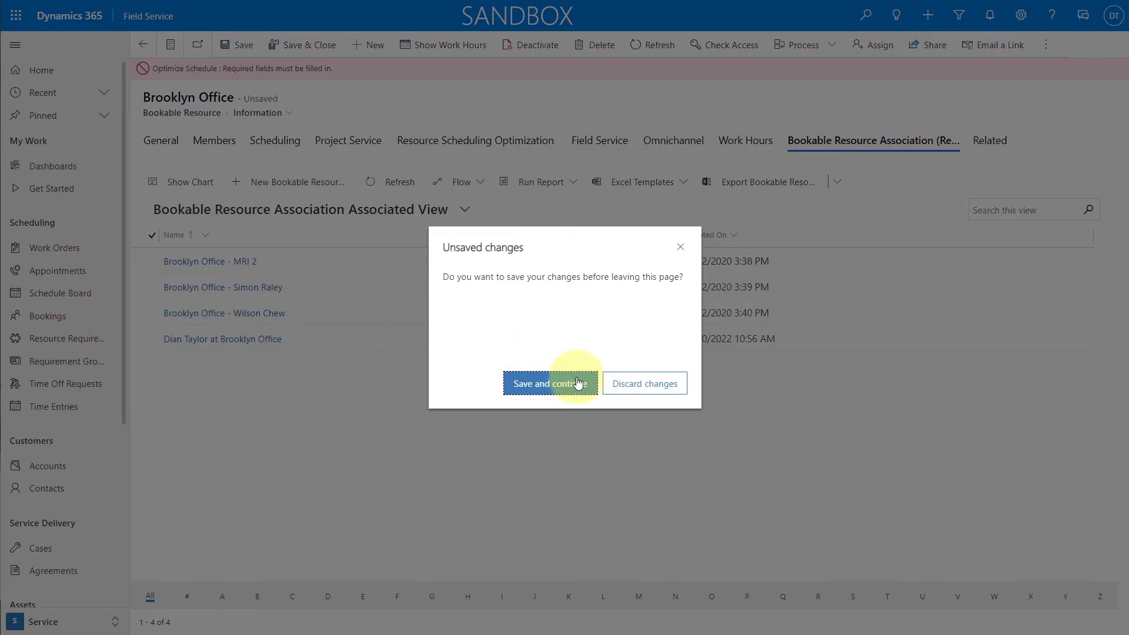
pyautogui.click(650, 390)
pyautogui.click(82, 295)
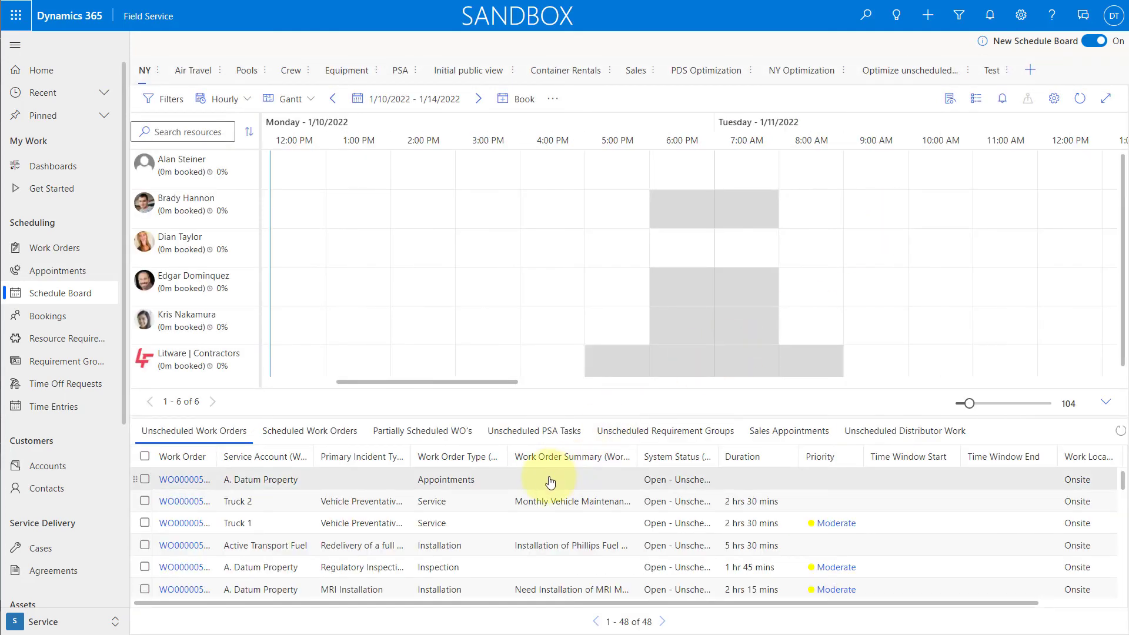
# - Find availability for the first unscheduled work order, showing the technician free from Monday 1/10
pyautogui.click(550, 478)
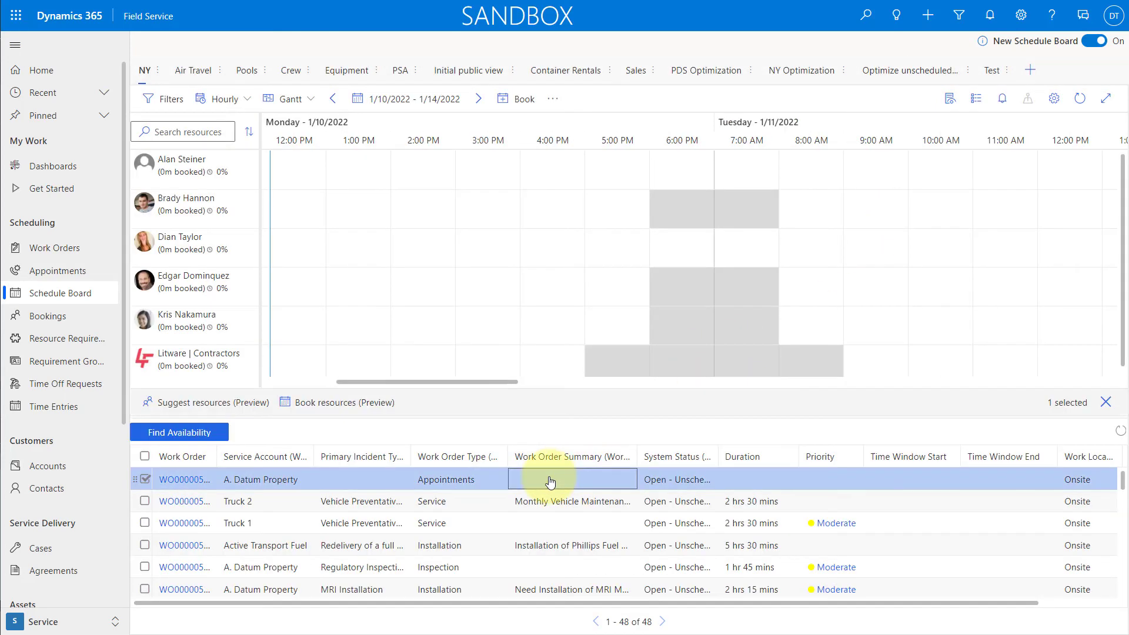
pyautogui.click(176, 434)
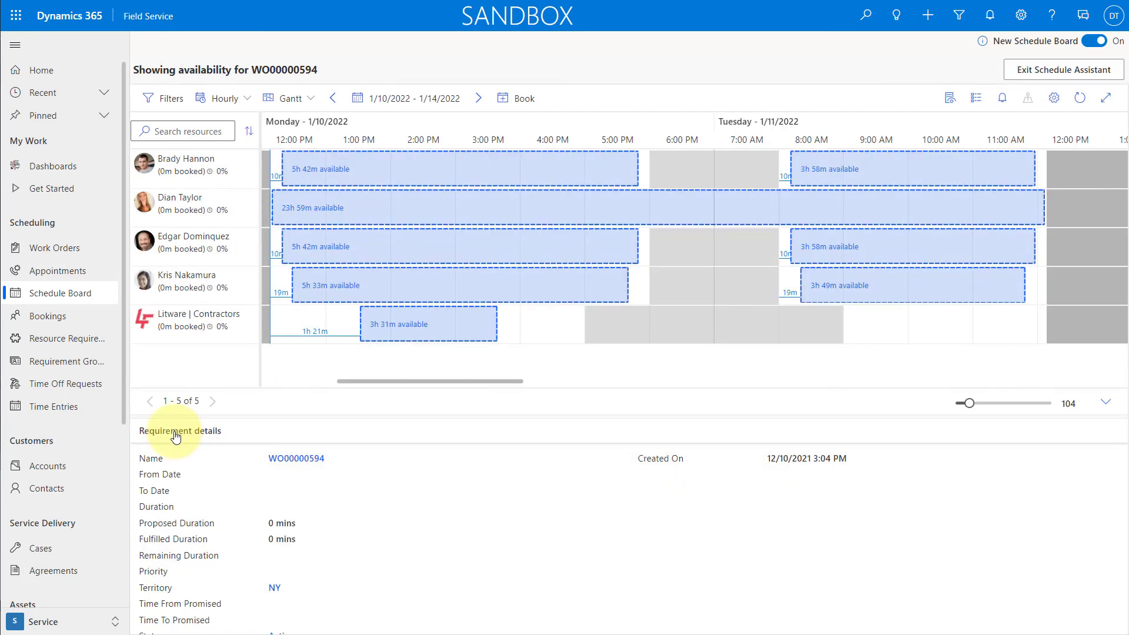
pyautogui.moveTo(175, 435); pyautogui.dragTo(219, 224)
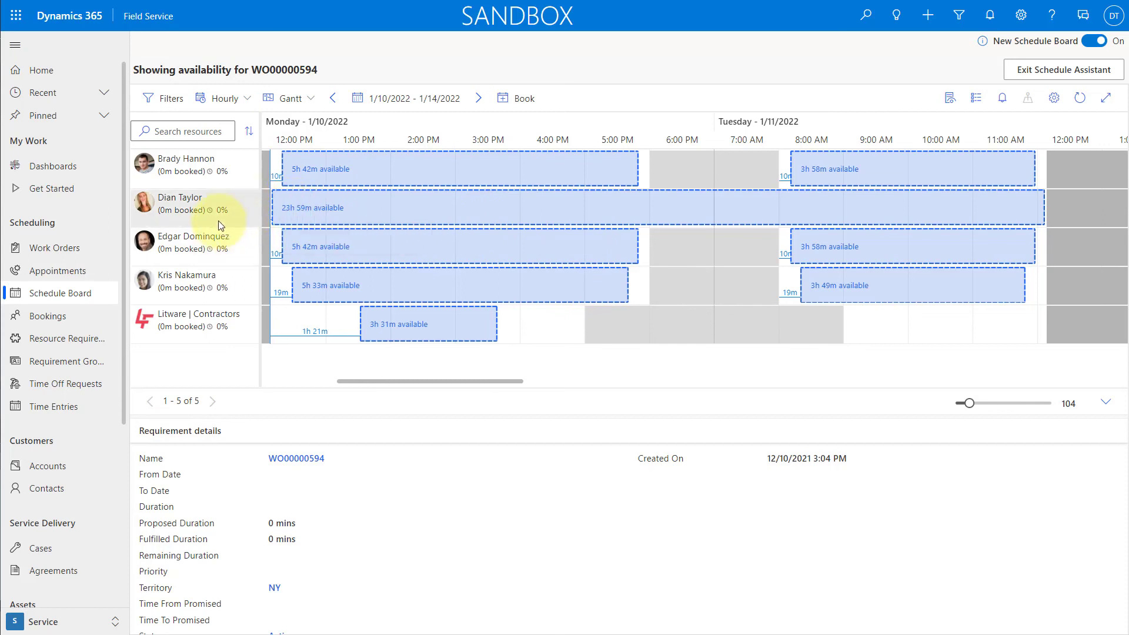
pyautogui.moveTo(434, 382); pyautogui.dragTo(341, 387)
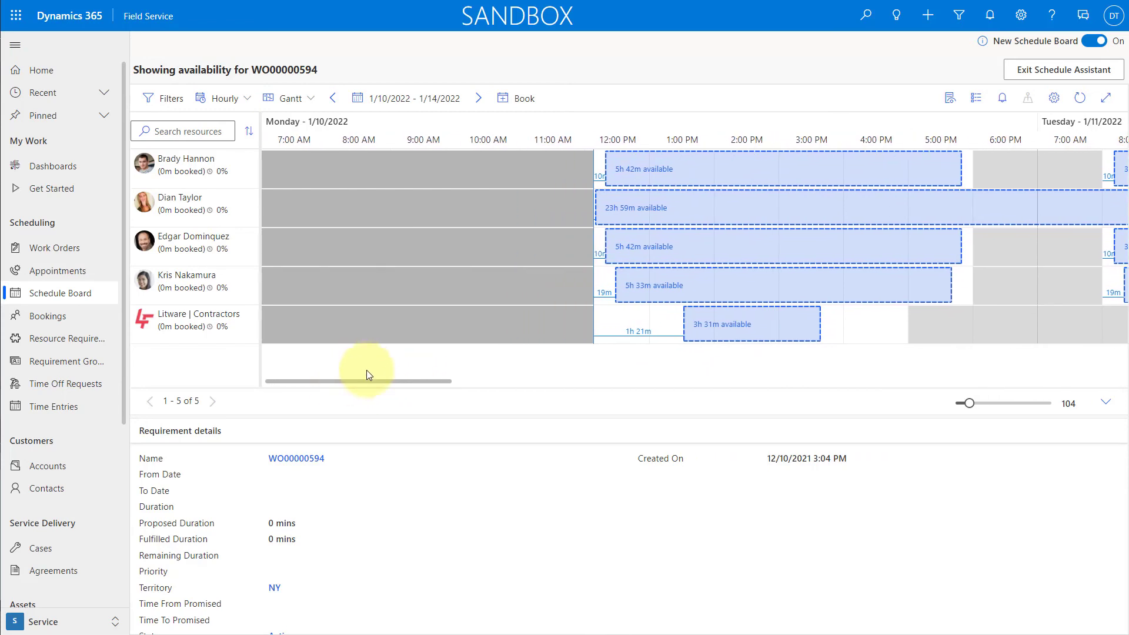